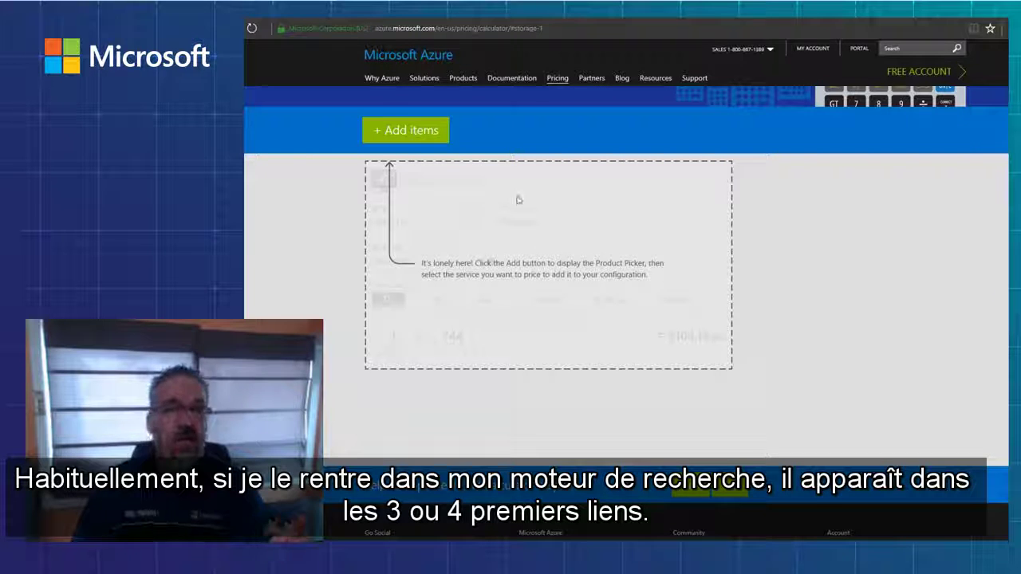
Add Storage to the estimate, defaulting to West US, Block blob, LRS, 1 GB at $0.03.
{"action": "left_click", "coordinate": [411, 134]}
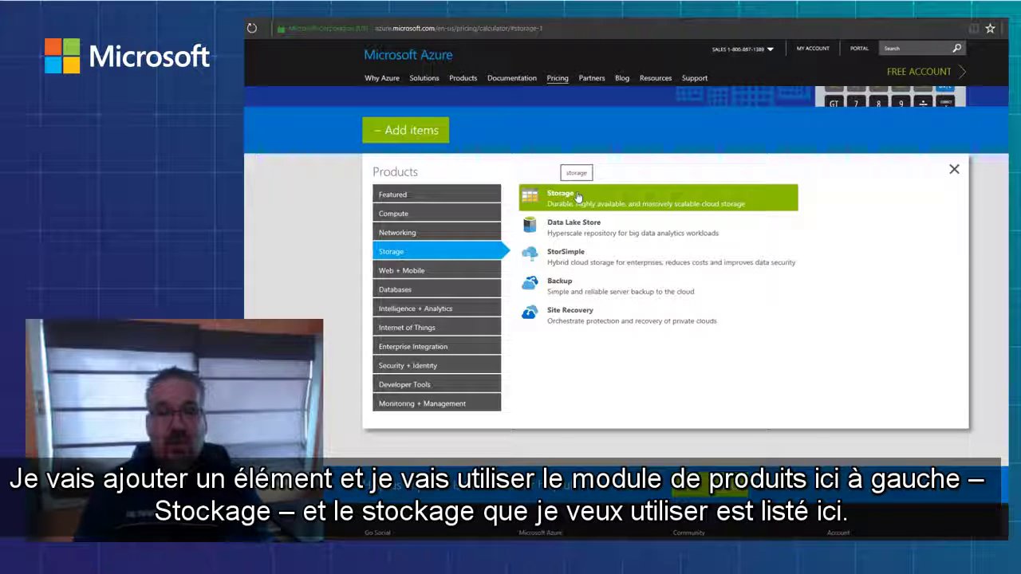
{"action": "left_click", "coordinate": [643, 201]}
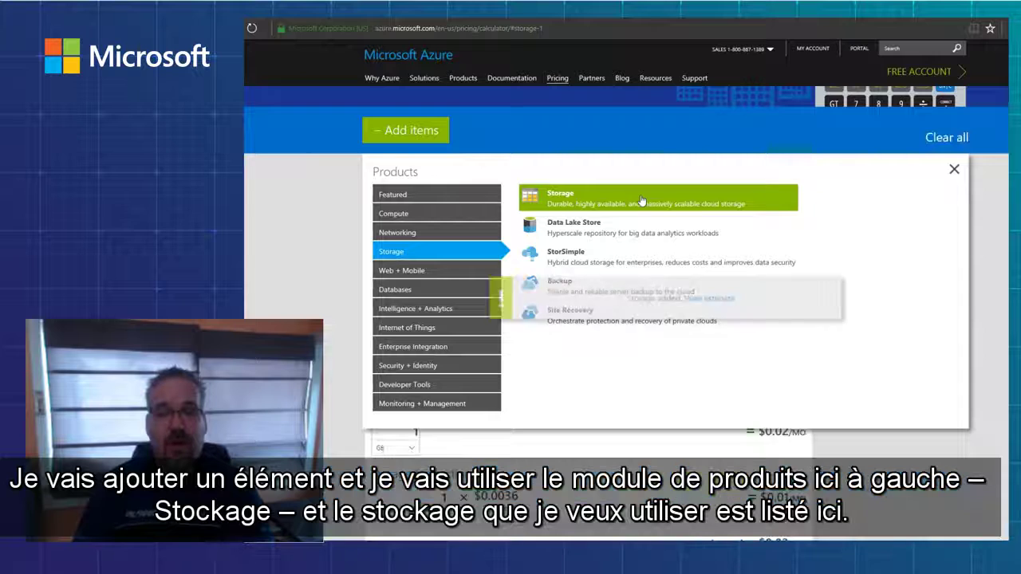
{"action": "left_click", "coordinate": [709, 299]}
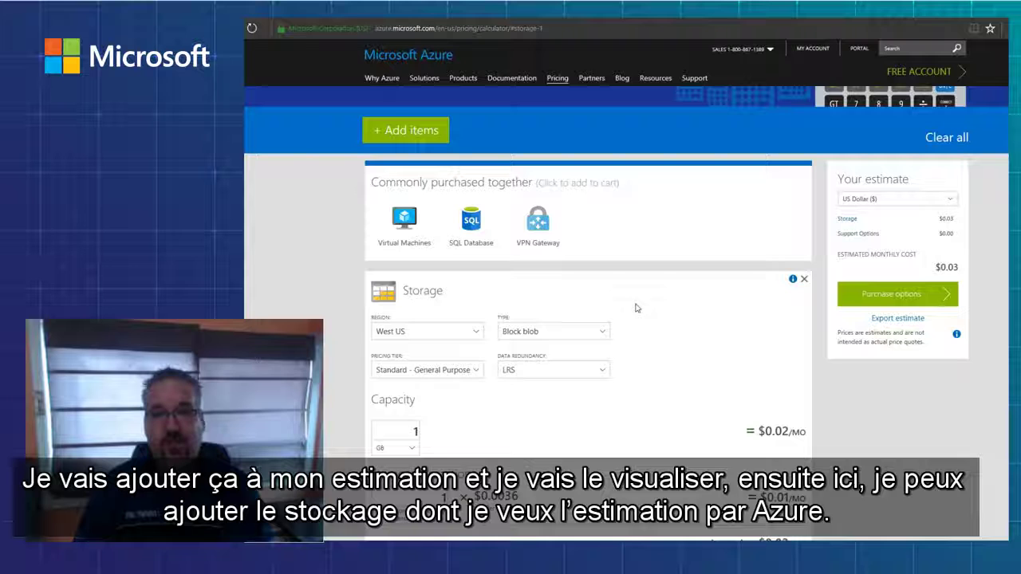
Keep West US as the storage region and show the list of storage types.
{"action": "left_click", "coordinate": [424, 331]}
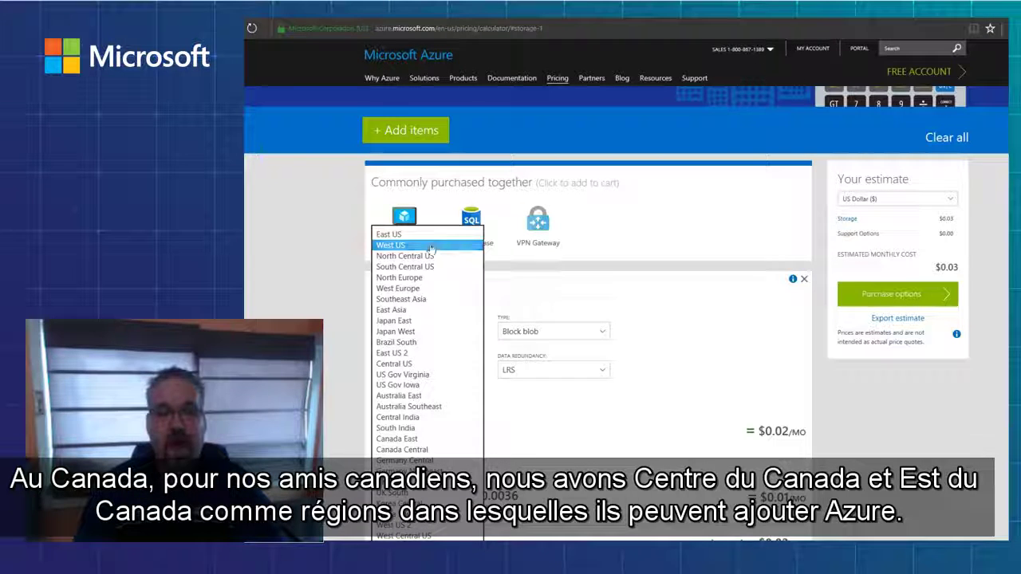
{"action": "left_click", "coordinate": [527, 333]}
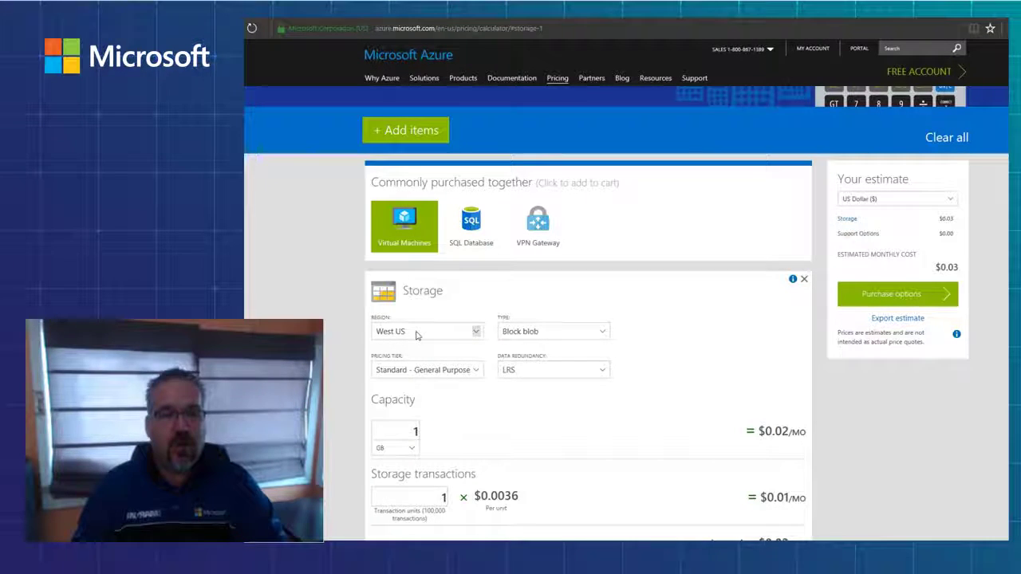
{"action": "left_click", "coordinate": [554, 334]}
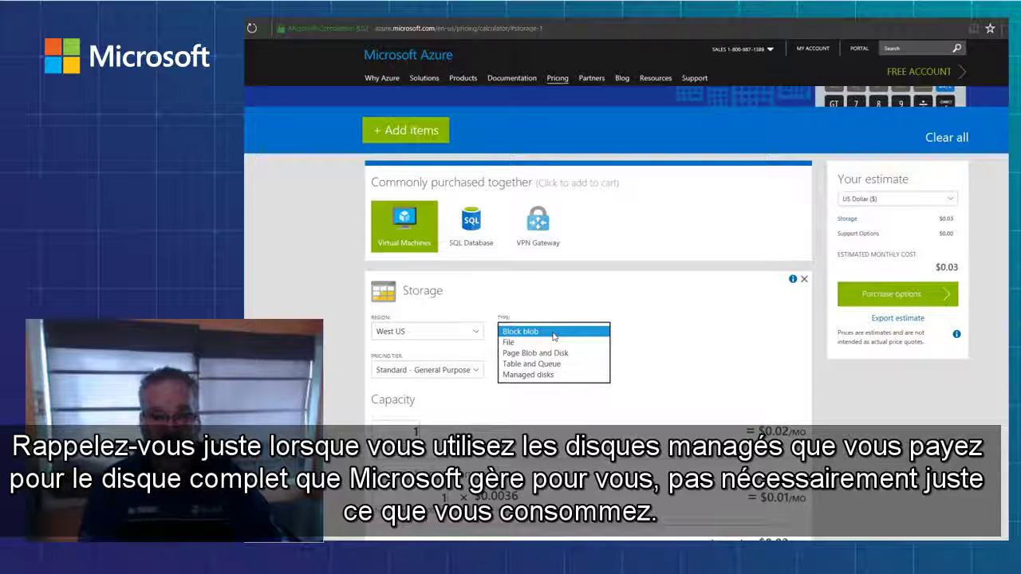
Try Page Blob and Disk as the storage type, then revert to Block blob at $0.03.
{"action": "left_click", "coordinate": [539, 353]}
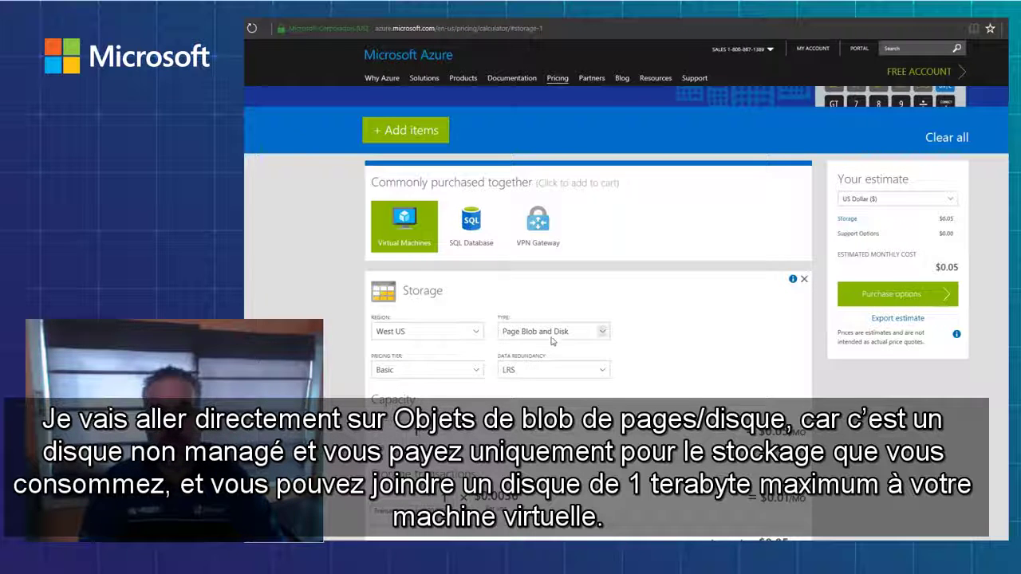
{"action": "left_click", "coordinate": [551, 333]}
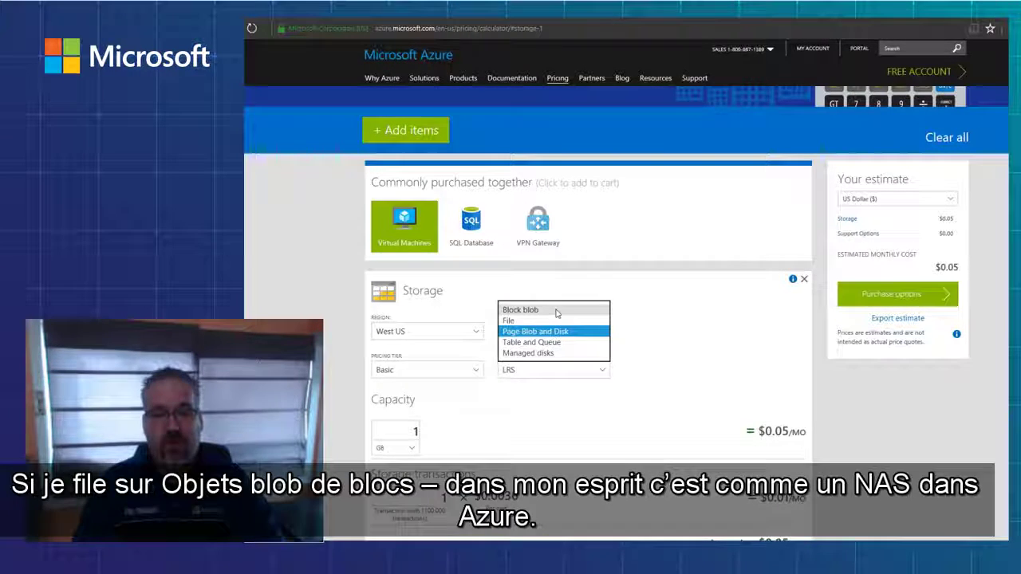
{"action": "left_click", "coordinate": [557, 311]}
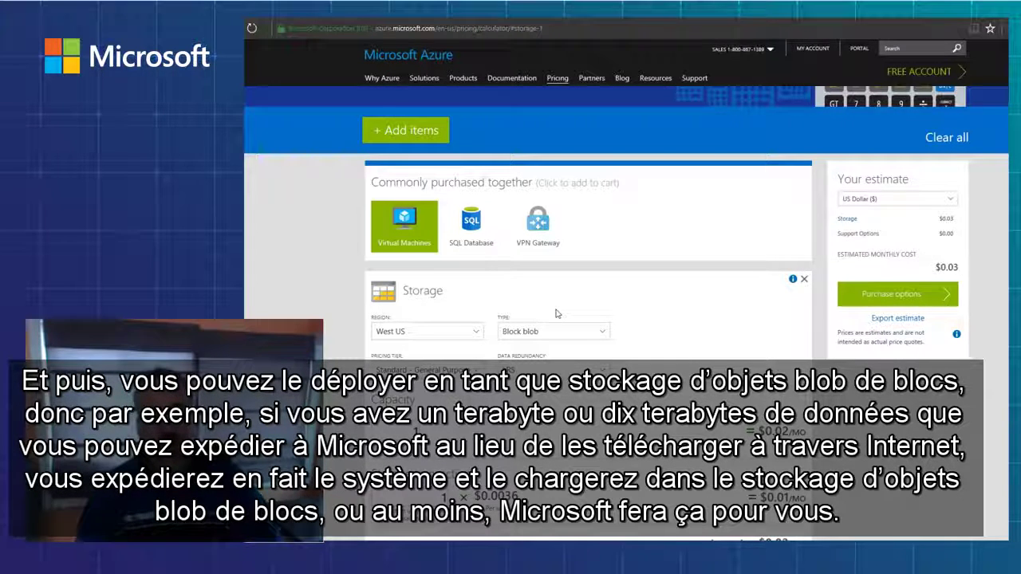
Keep LRS redundancy and change the storage type from File to Table and Queue ($0.07).
{"action": "left_click", "coordinate": [535, 370]}
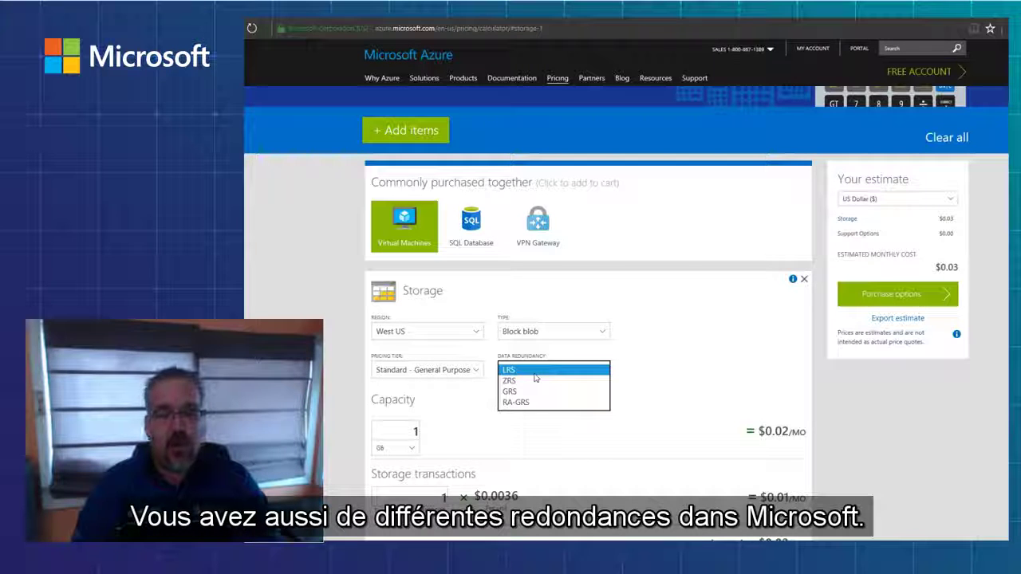
{"action": "left_click", "coordinate": [533, 333]}
{"action": "left_click", "coordinate": [533, 333]}
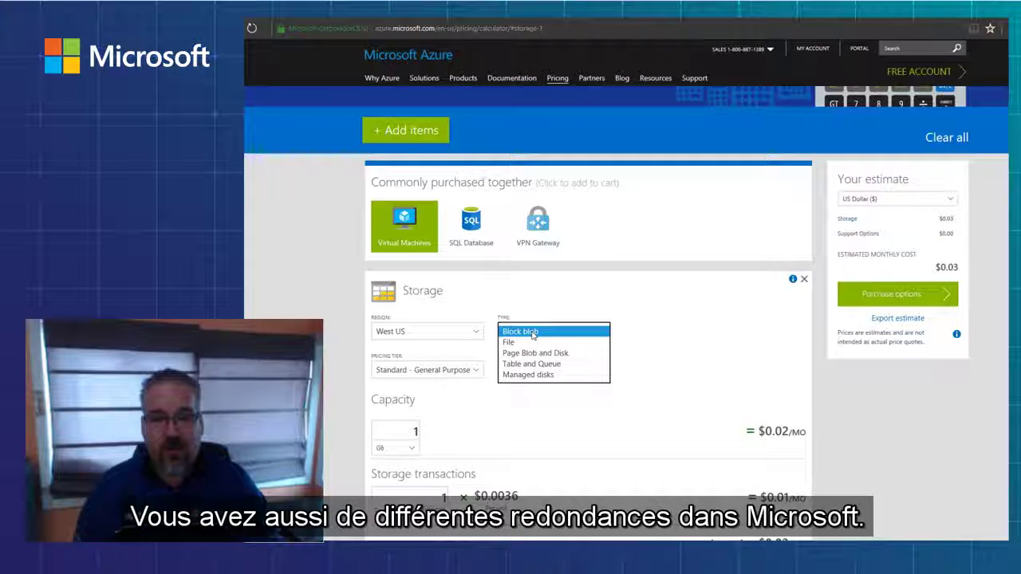
{"action": "left_click", "coordinate": [532, 343]}
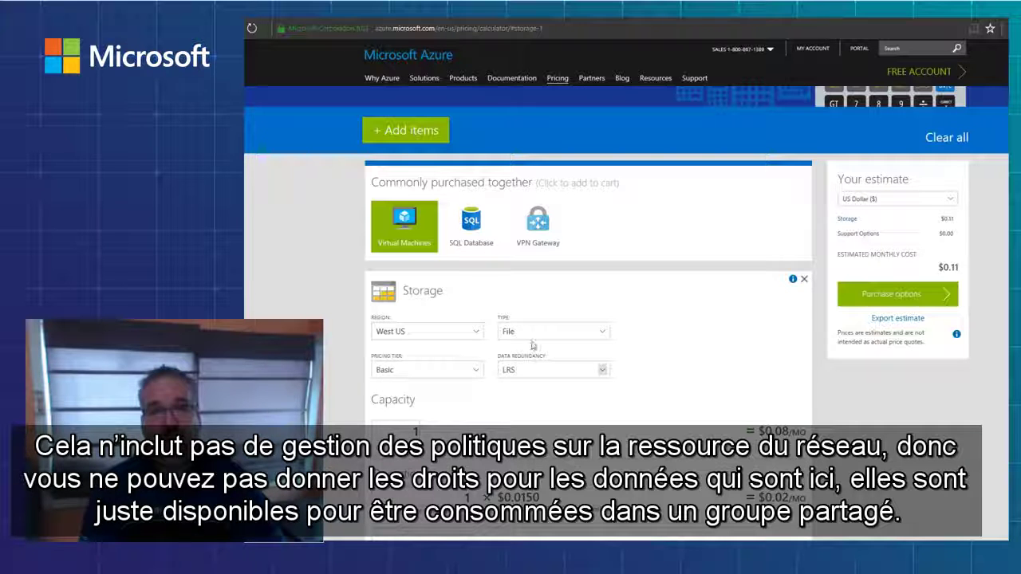
{"action": "left_click", "coordinate": [533, 336]}
{"action": "left_click", "coordinate": [536, 355]}
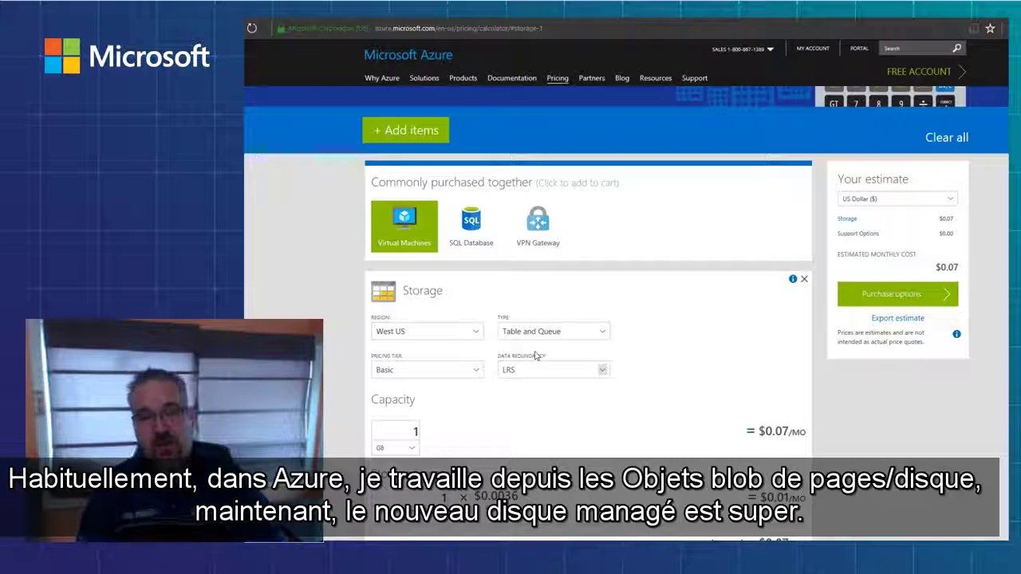
Show the LRS, GRS and RA-GRS redundancy options for the Table and Queue storage.
{"action": "left_click", "coordinate": [536, 370]}
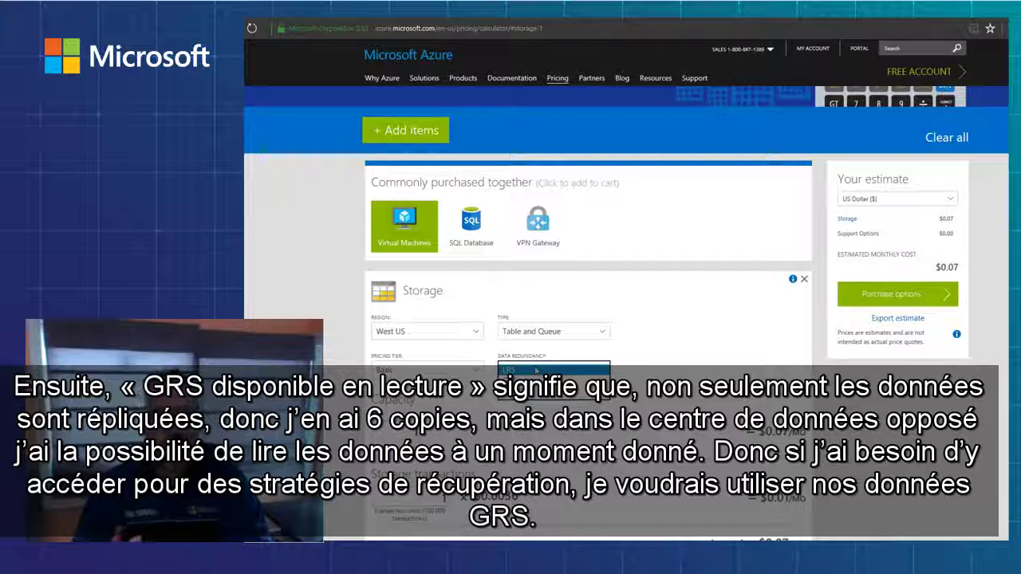
Keep LRS and switch the storage to Managed disks with an S4 - 32 GB disk ($0.00).
{"action": "left_click", "coordinate": [442, 372]}
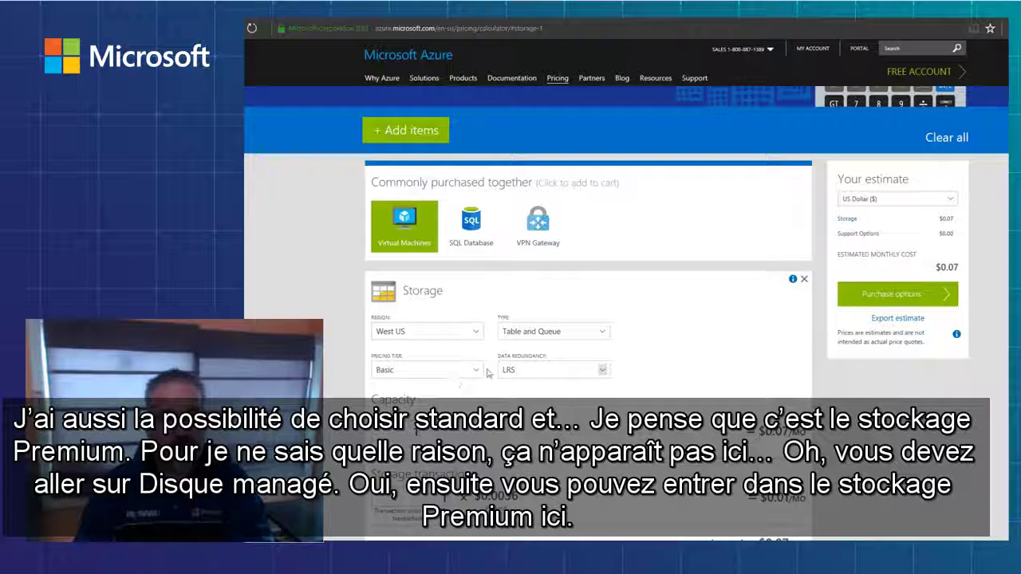
{"action": "left_click", "coordinate": [554, 332]}
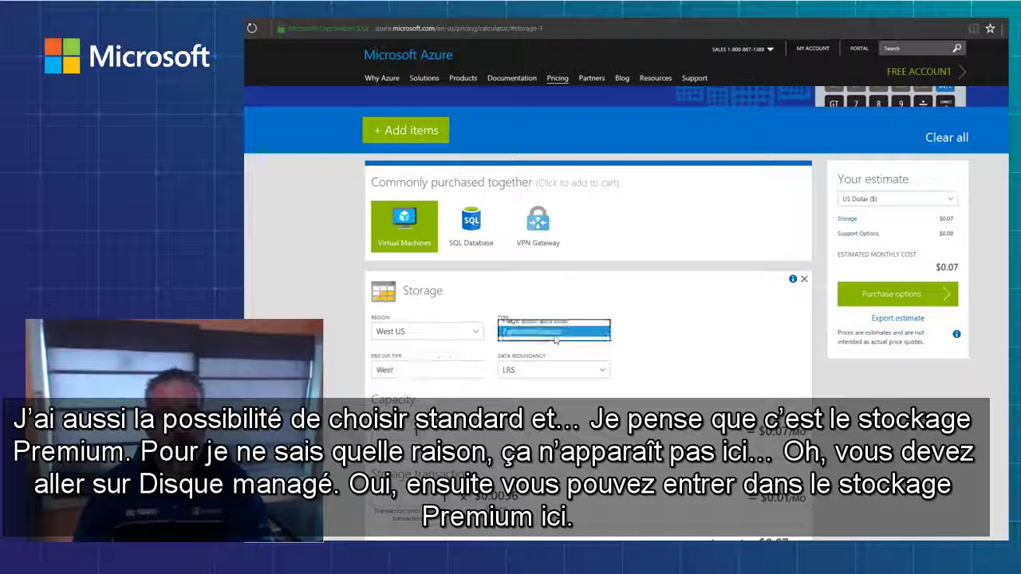
{"action": "left_click", "coordinate": [549, 348]}
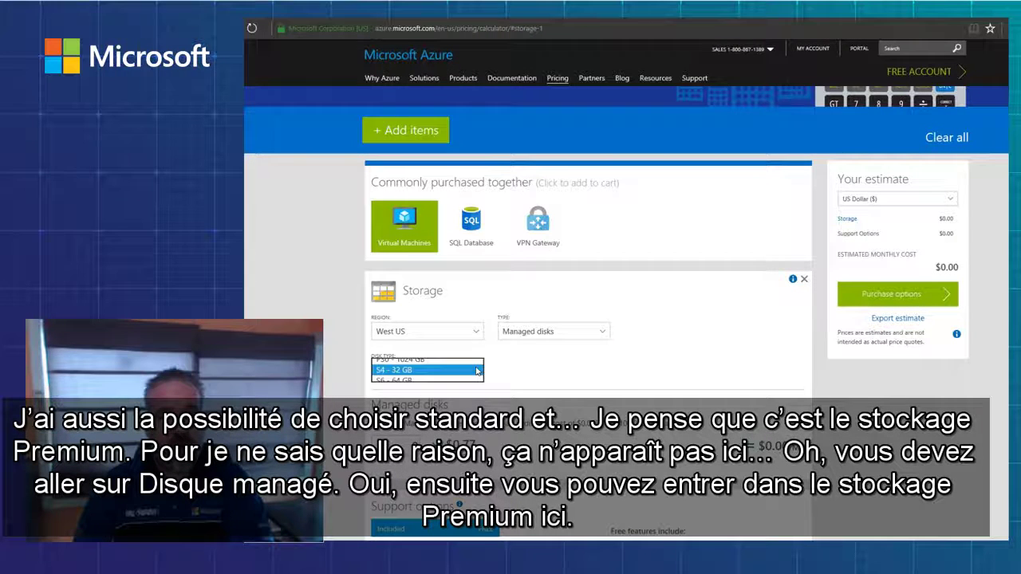
{"action": "left_click", "coordinate": [477, 370]}
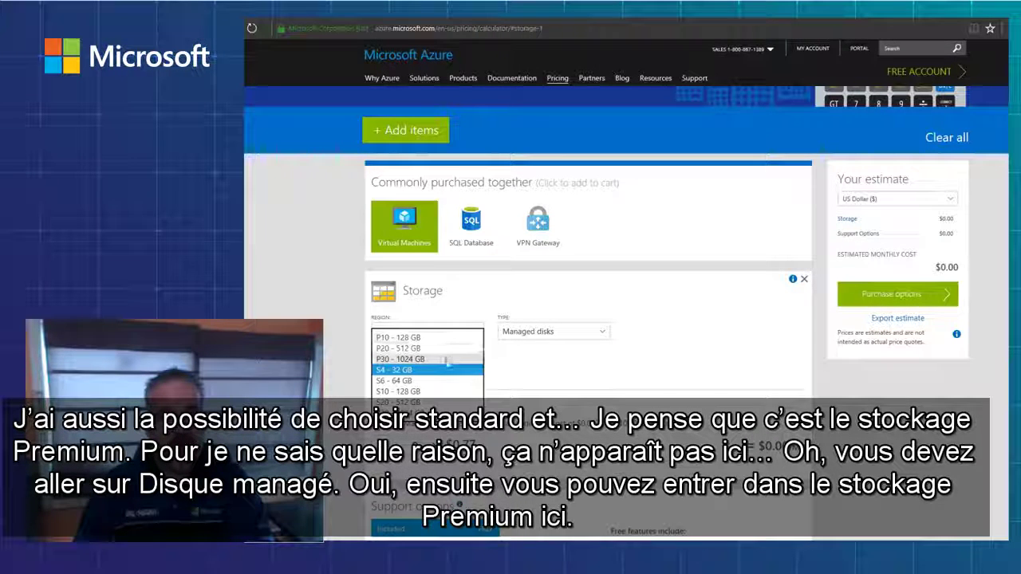
{"action": "left_click", "coordinate": [446, 367]}
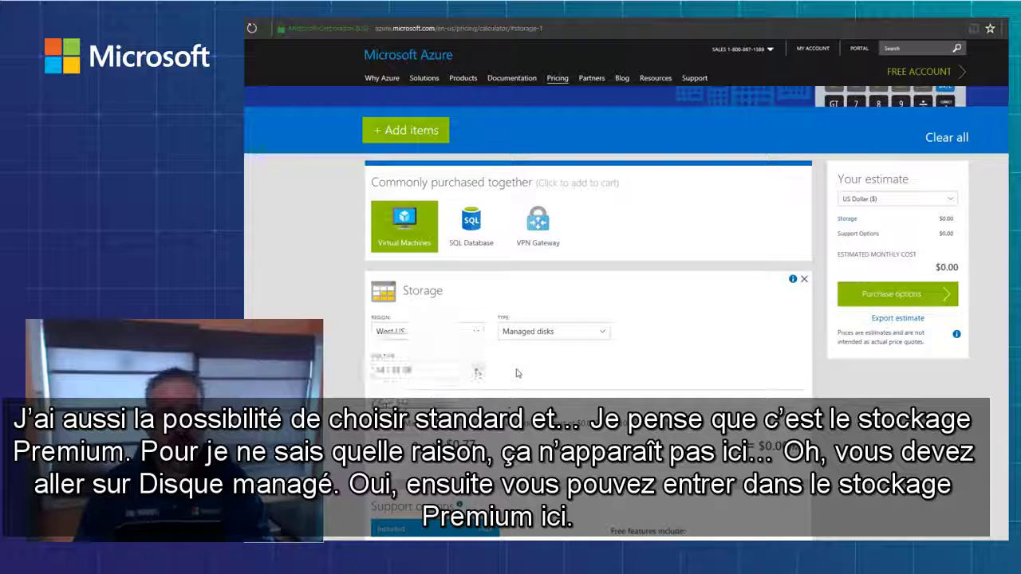
{"action": "scroll", "coordinate": [529, 426], "scroll_direction": "down", "scroll_amount": 3}
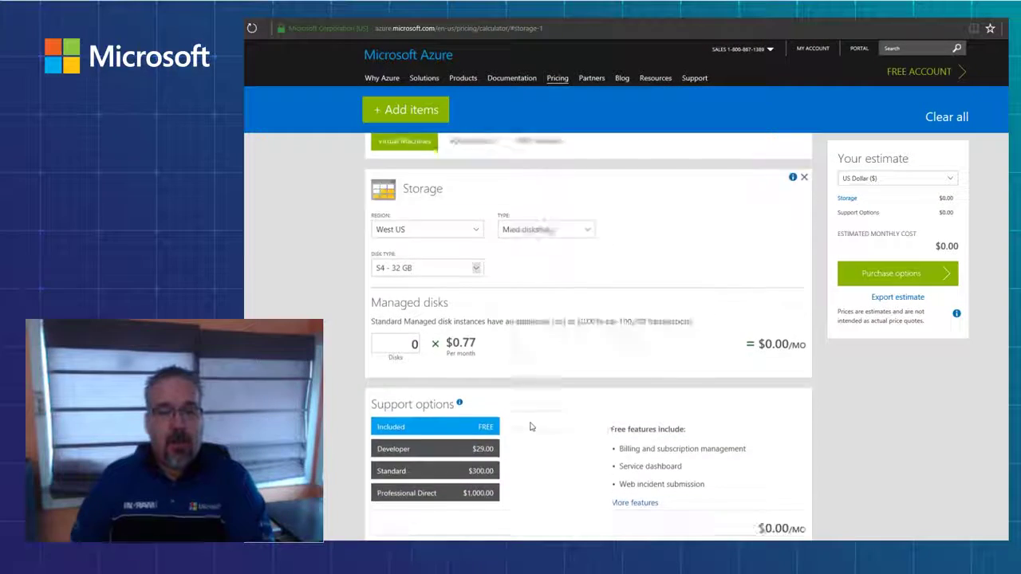
{"action": "left_click", "coordinate": [581, 179]}
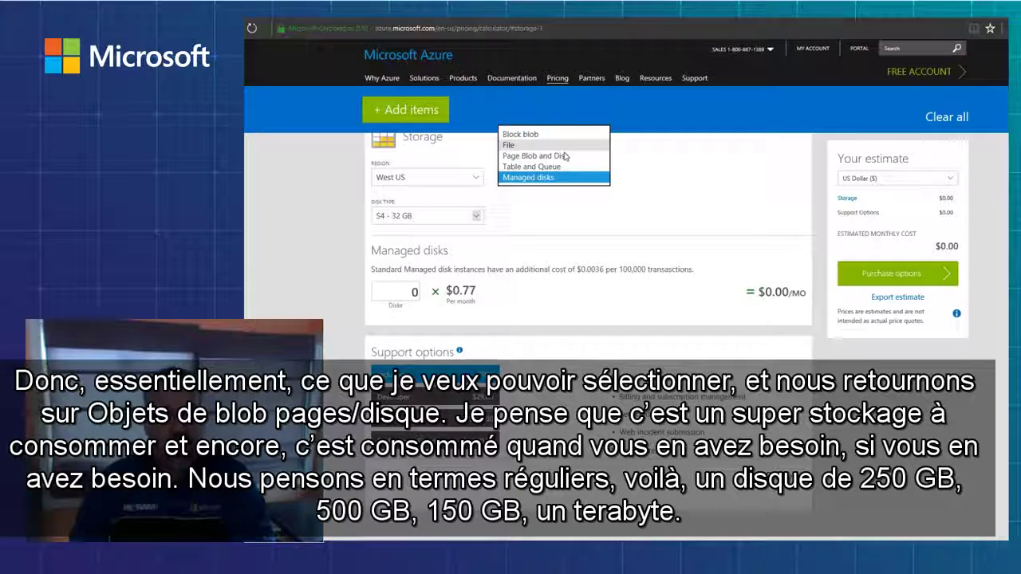
Make the storage type Page Blob and Disk, Basic tier, LRS, 1 GB, at $0.05.
{"action": "left_click", "coordinate": [563, 155]}
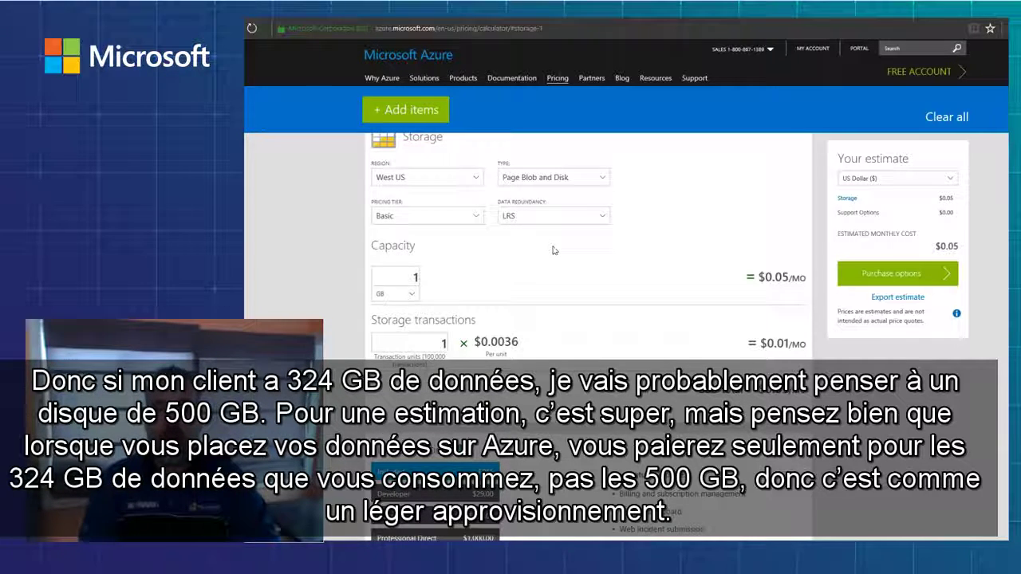
Replace the Page Blob and Disk capacity with 324 GB, raising the estimate to $16.20.
{"action": "double_click", "coordinate": [399, 276]}
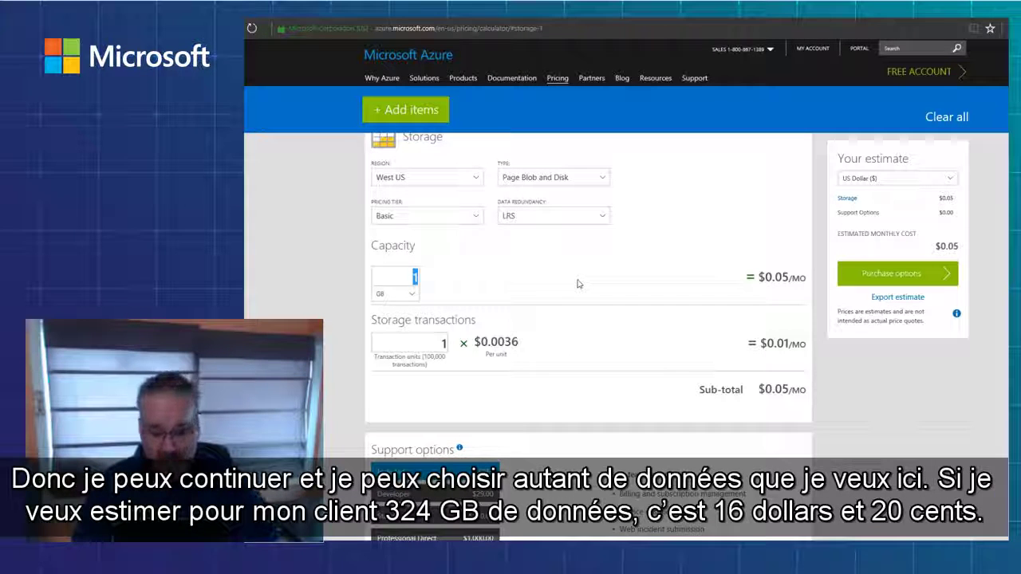
{"action": "type", "text": "32"}
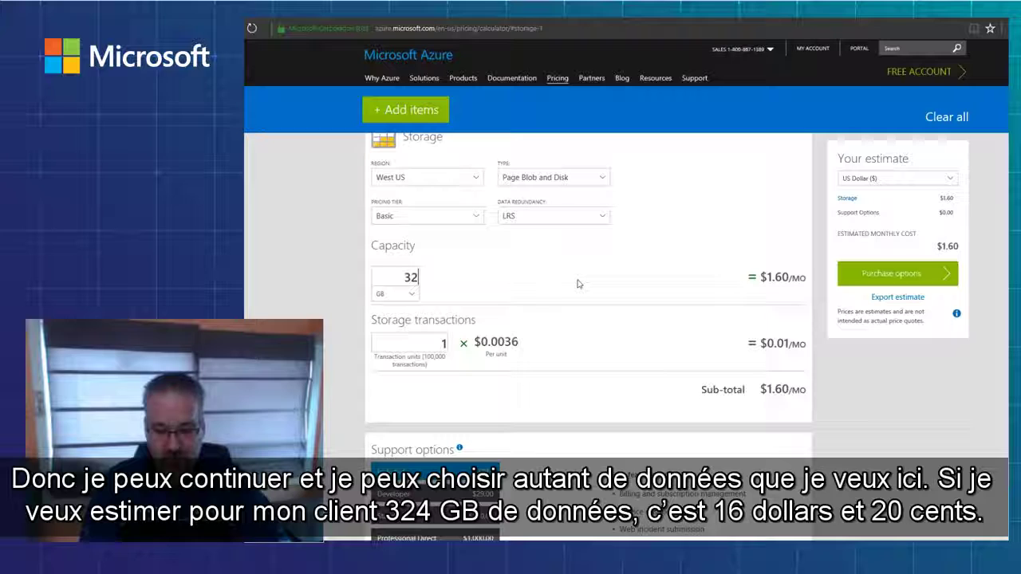
{"action": "type", "text": "04"}
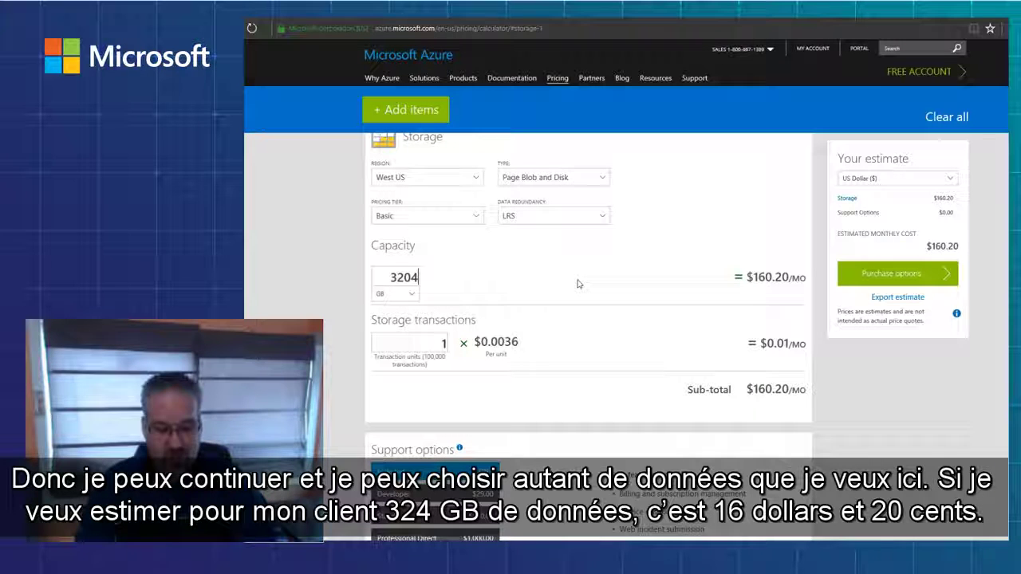
{"action": "key", "text": "BackSpace"}
{"action": "key", "text": "BackSpace"}
{"action": "type", "text": "4"}
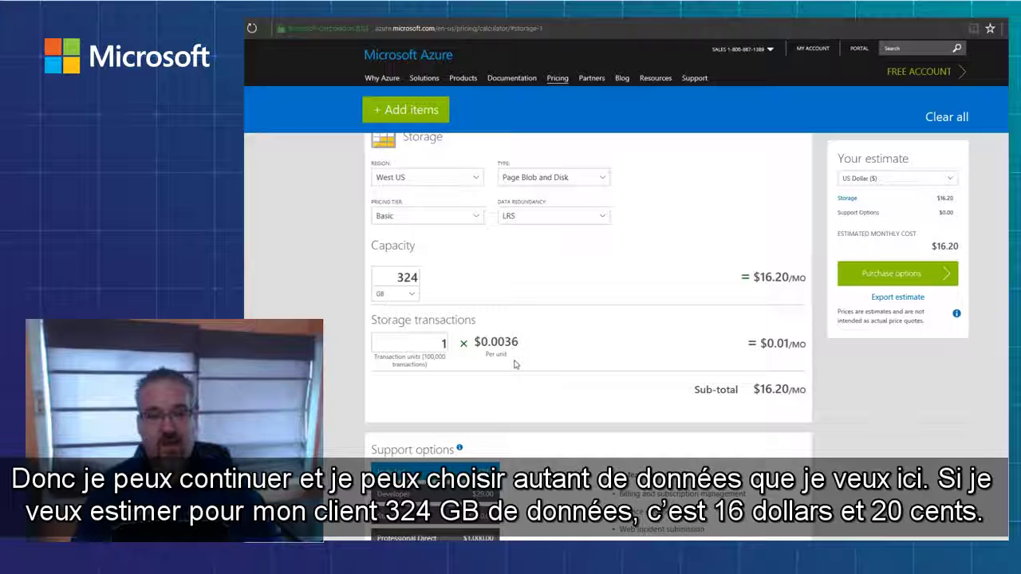
Change the storage transactions quantity from 1 to 10 units.
{"action": "left_click", "coordinate": [445, 344]}
{"action": "type", "text": "0"}
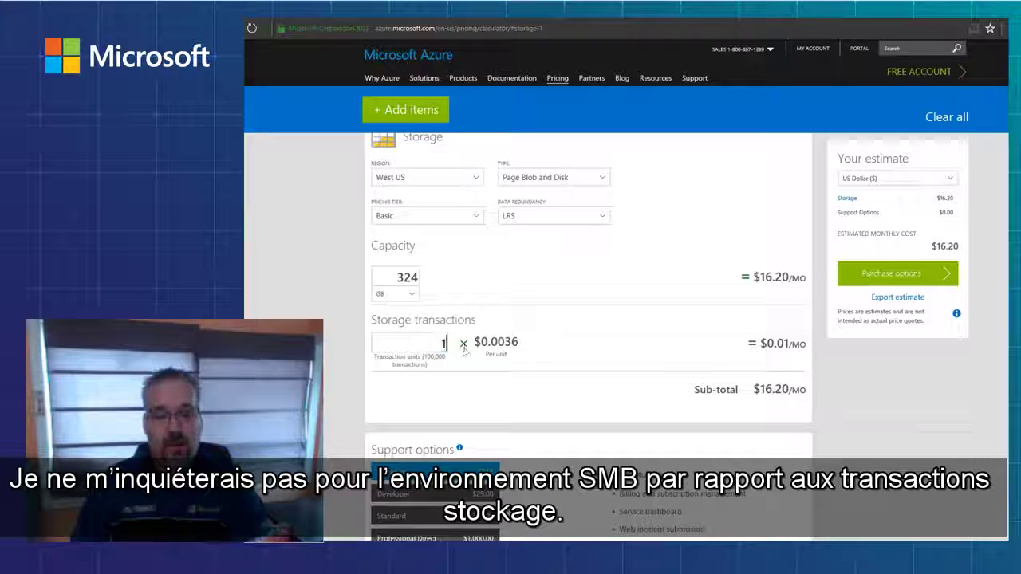